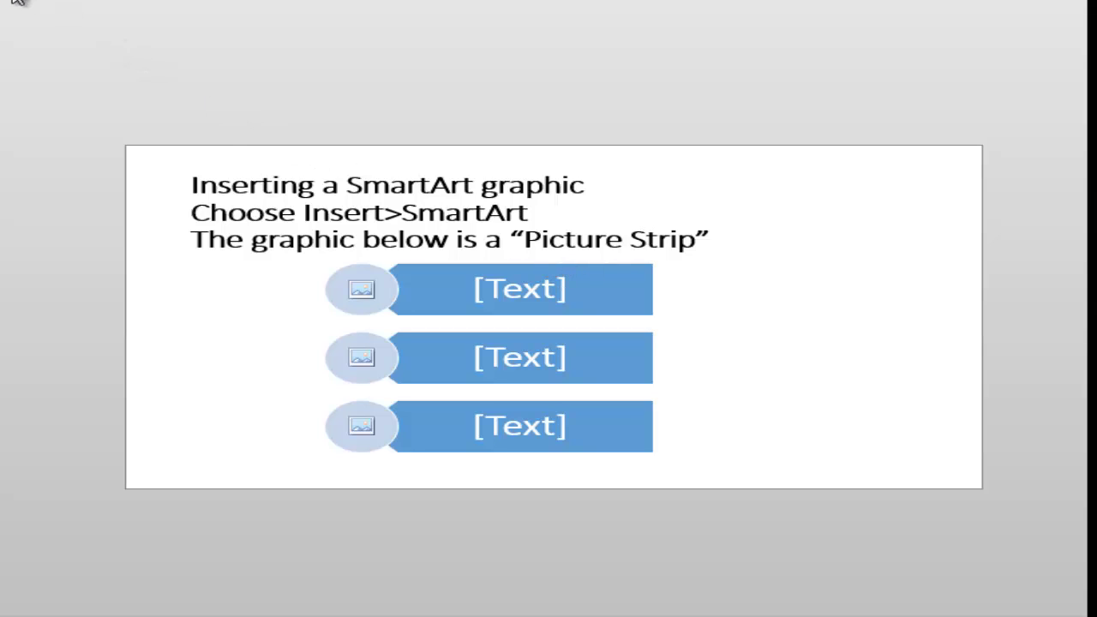
{"action": "left_click", "coordinate": [40, 3]}
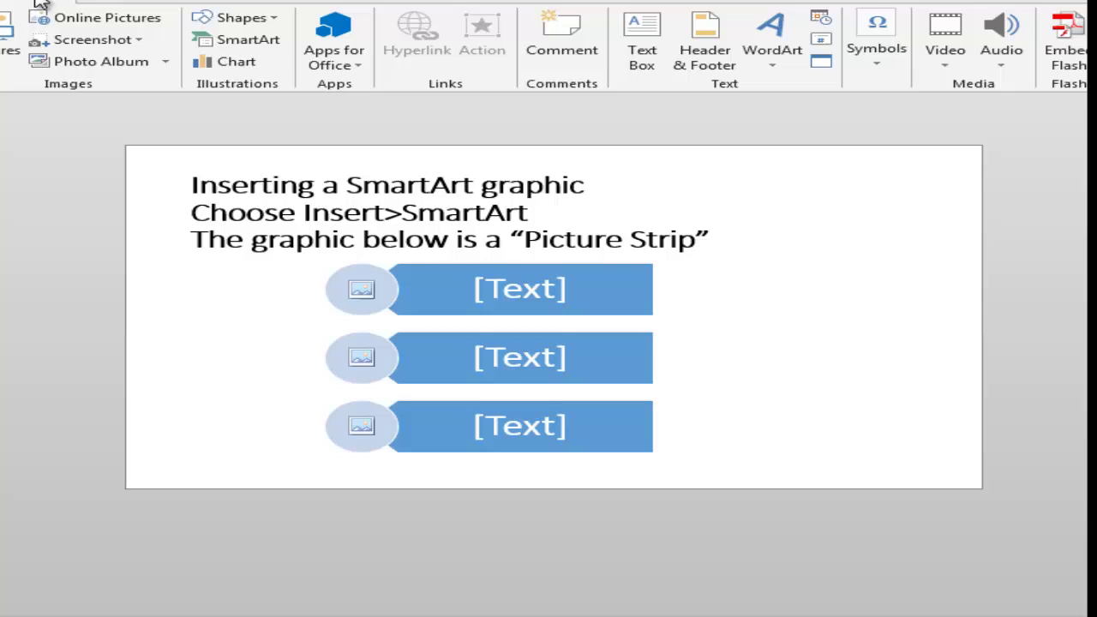
{"action": "left_click", "coordinate": [238, 40]}
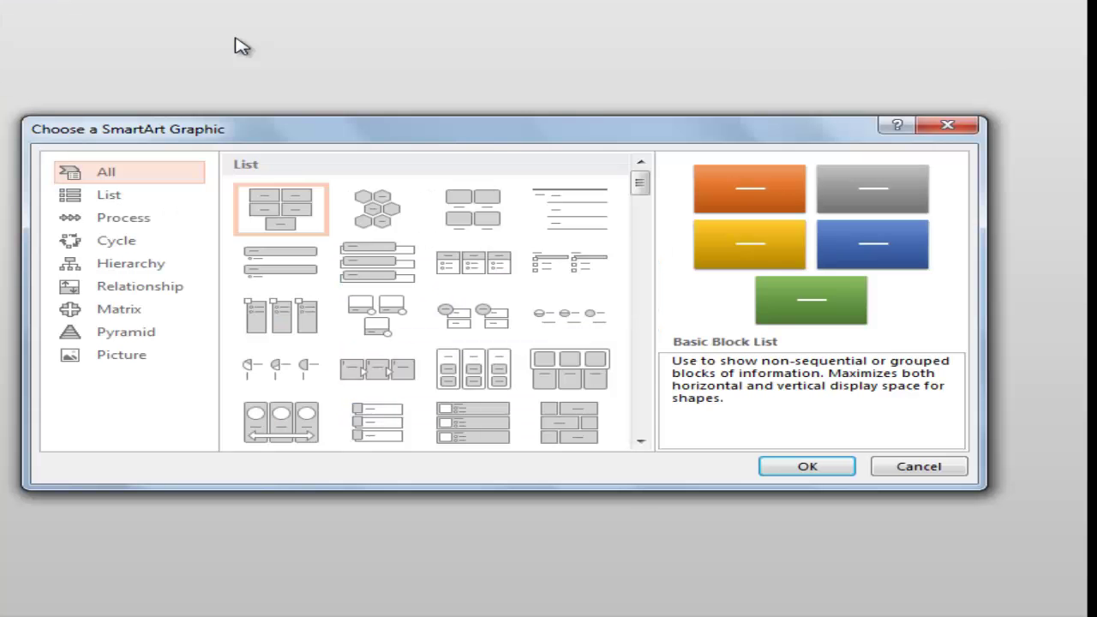
{"action": "left_click", "coordinate": [142, 202]}
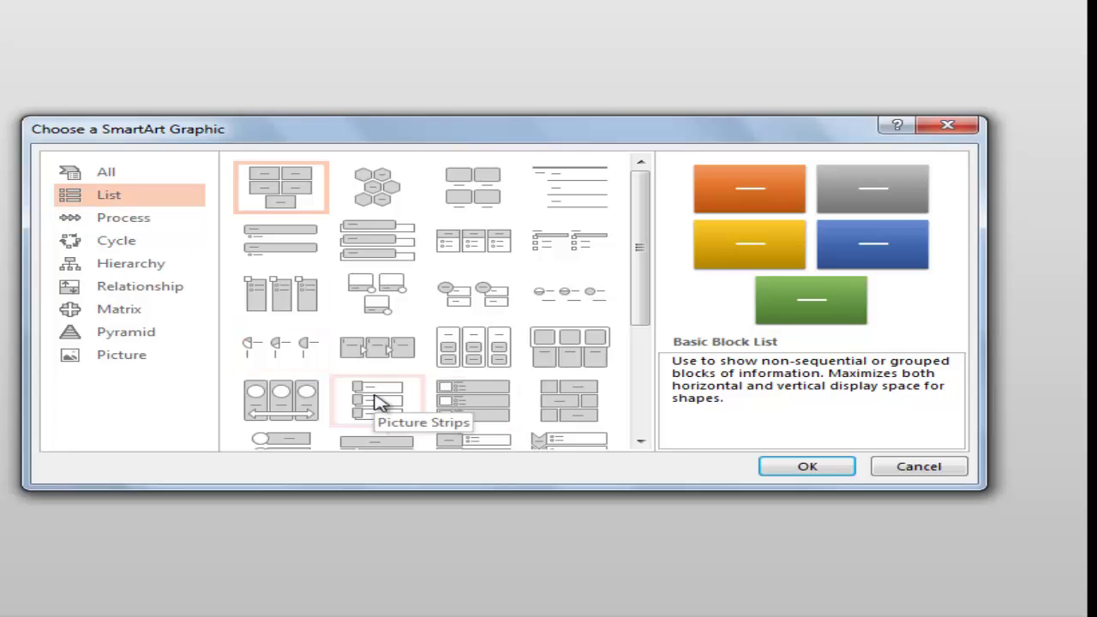
{"action": "left_click", "coordinate": [910, 469]}
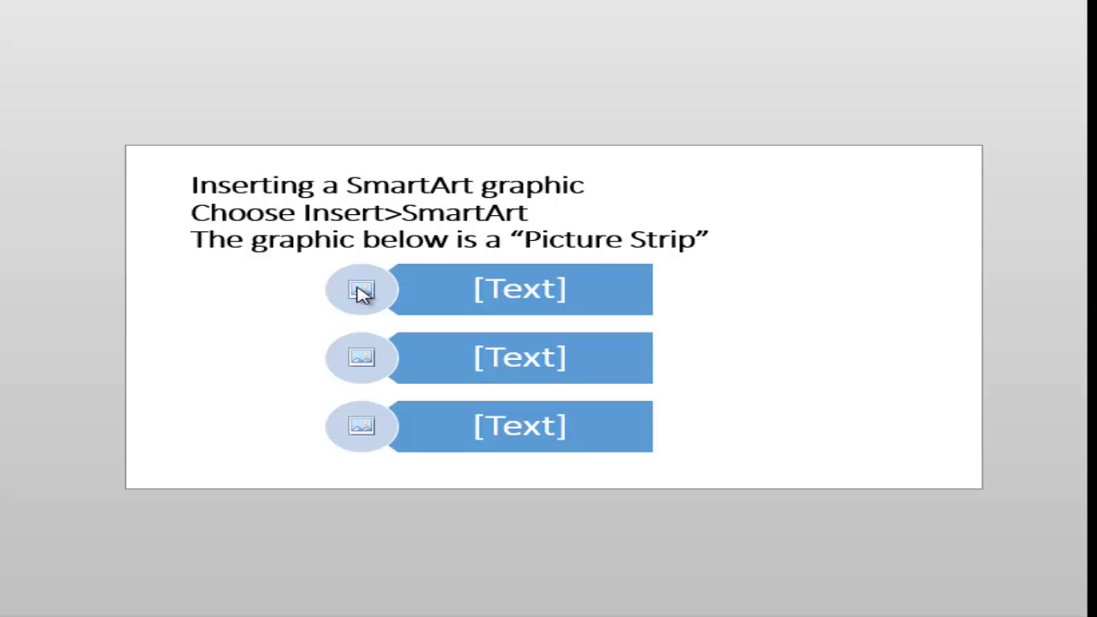
- Insert dog.jpg from the animals for smartart folder into the first picture circle
{"action": "left_click", "coordinate": [361, 291]}
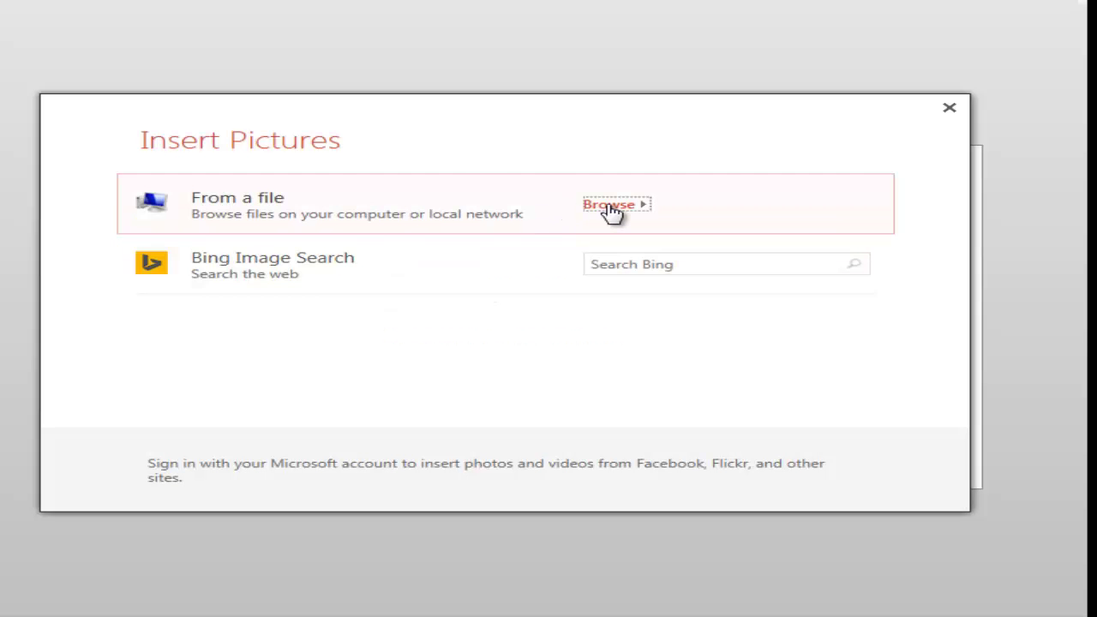
{"action": "left_click", "coordinate": [612, 207]}
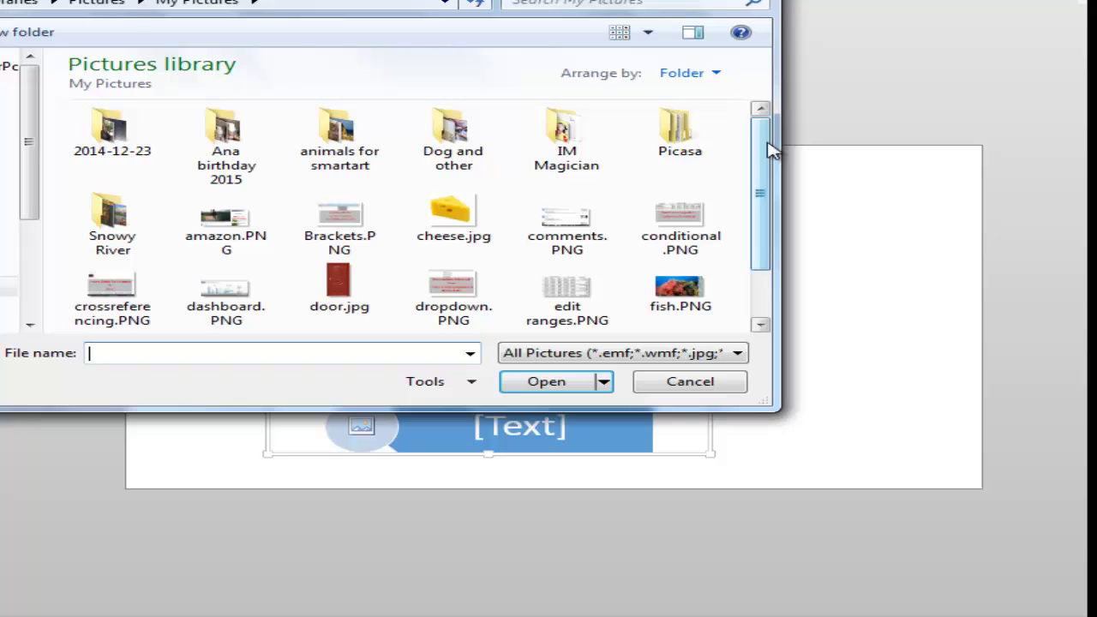
{"action": "double_click", "coordinate": [347, 138]}
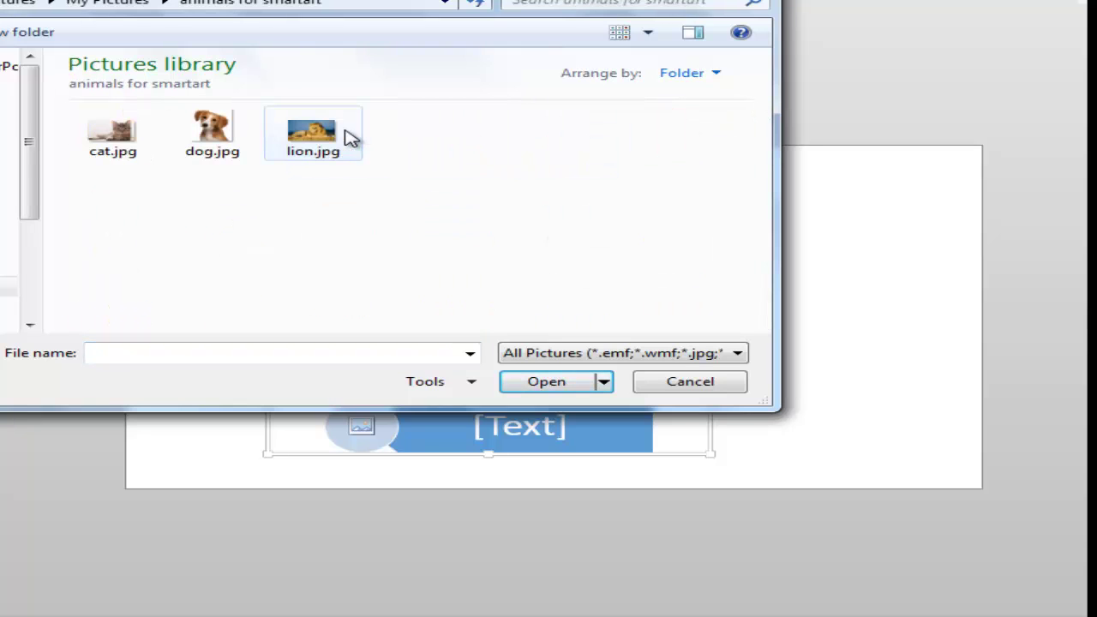
{"action": "left_click", "coordinate": [212, 128]}
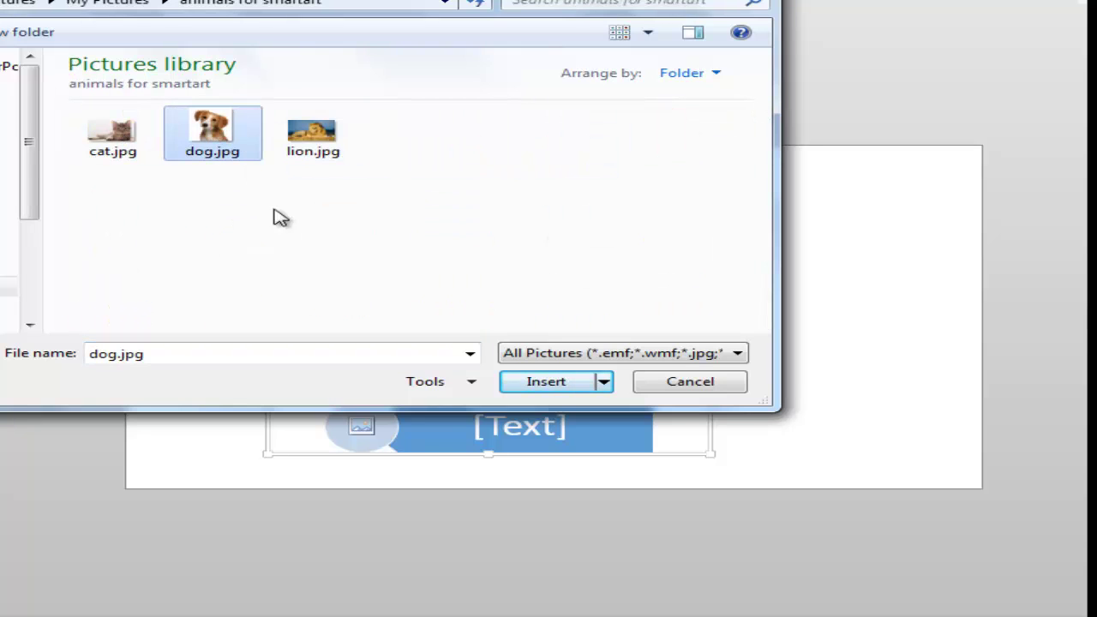
{"action": "left_click", "coordinate": [550, 383]}
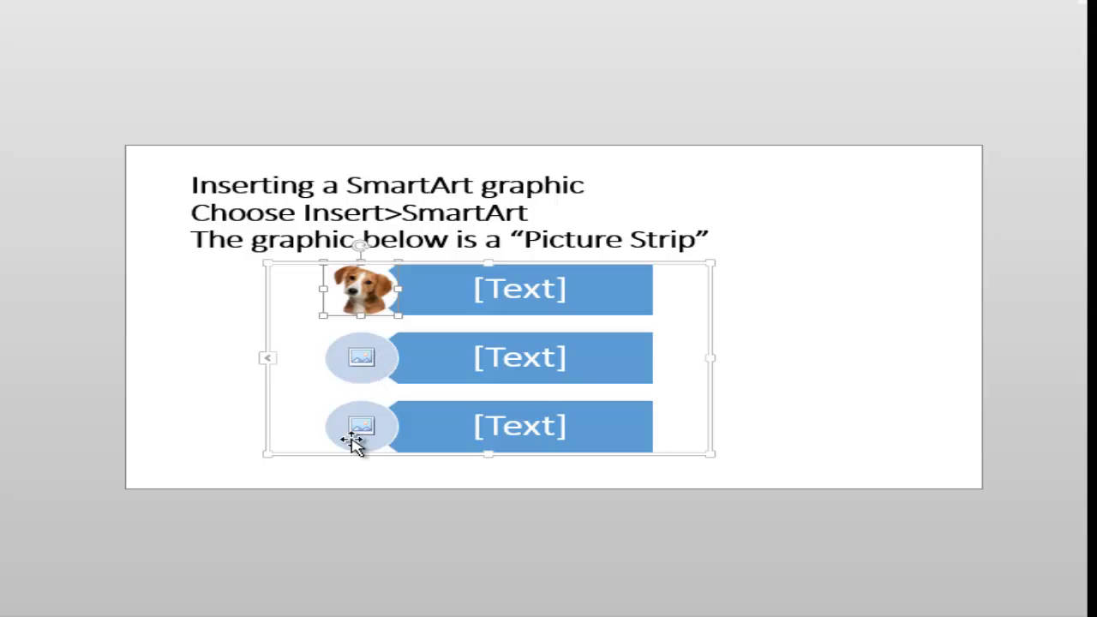
- Enter 'Dog' in the first strip's [Text] placeholder
{"action": "left_click", "coordinate": [523, 290]}
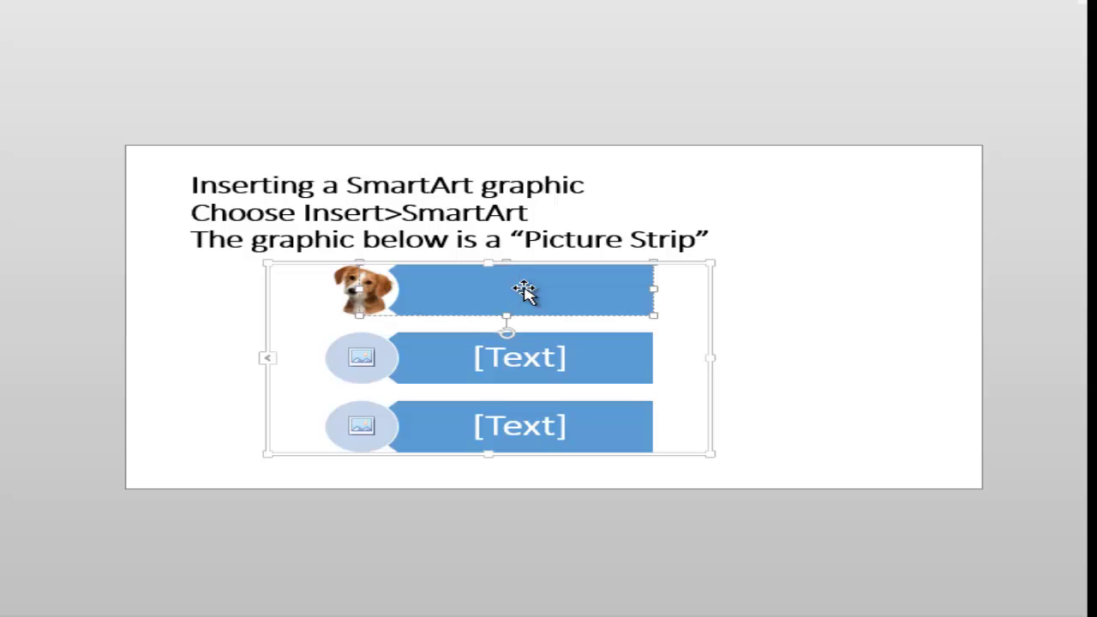
{"action": "type", "text": "Dog"}
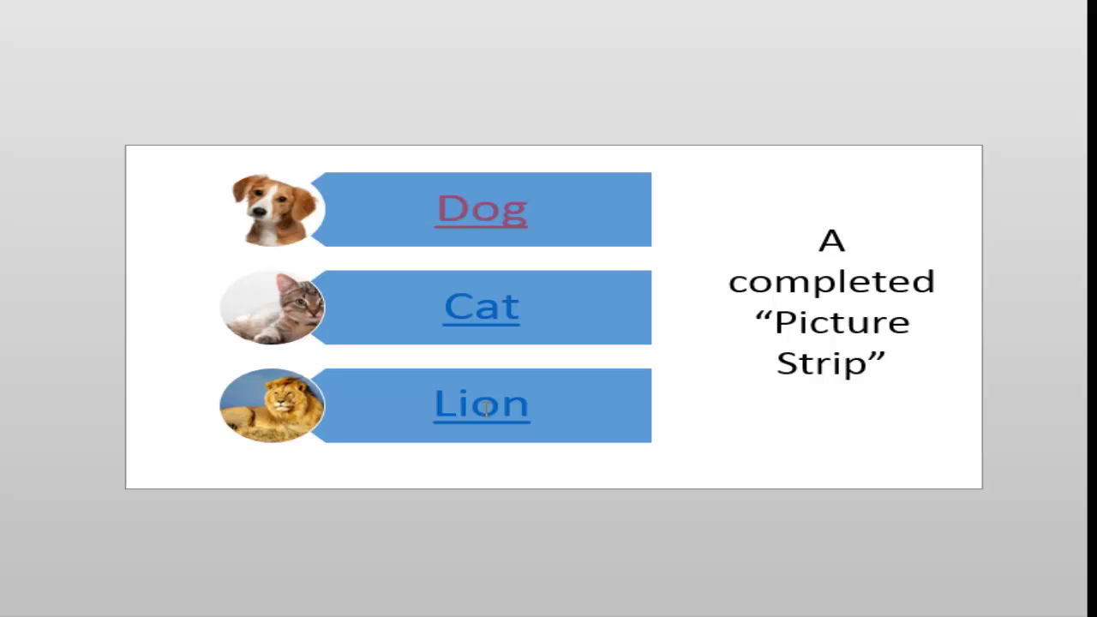
- Remove the existing hyperlink from the Dog label
{"action": "right_click", "coordinate": [488, 211]}
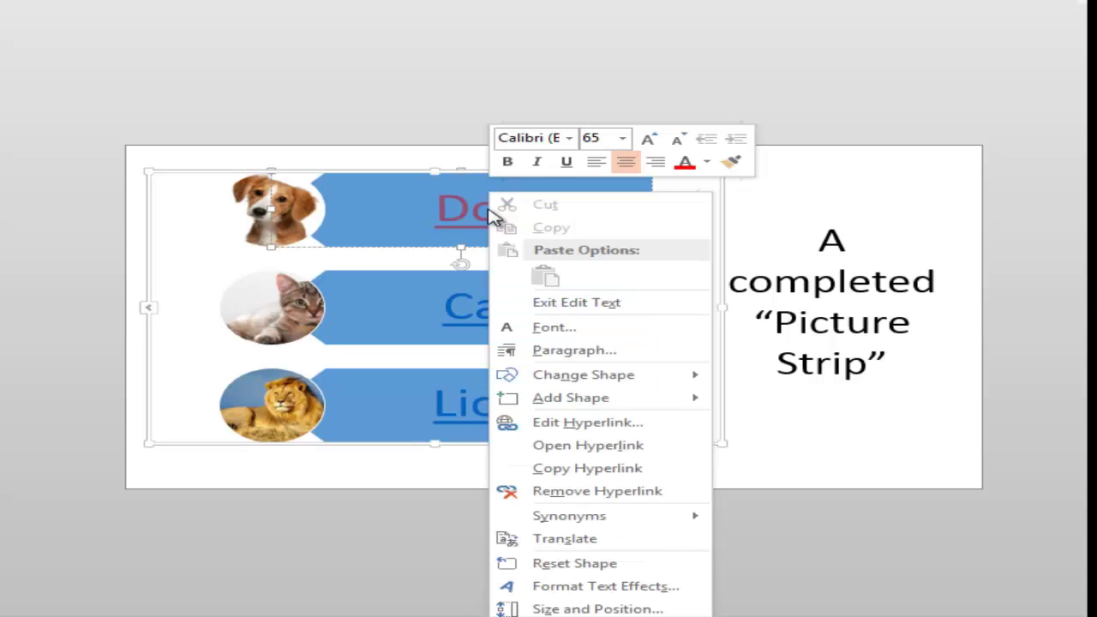
{"action": "left_click", "coordinate": [583, 492]}
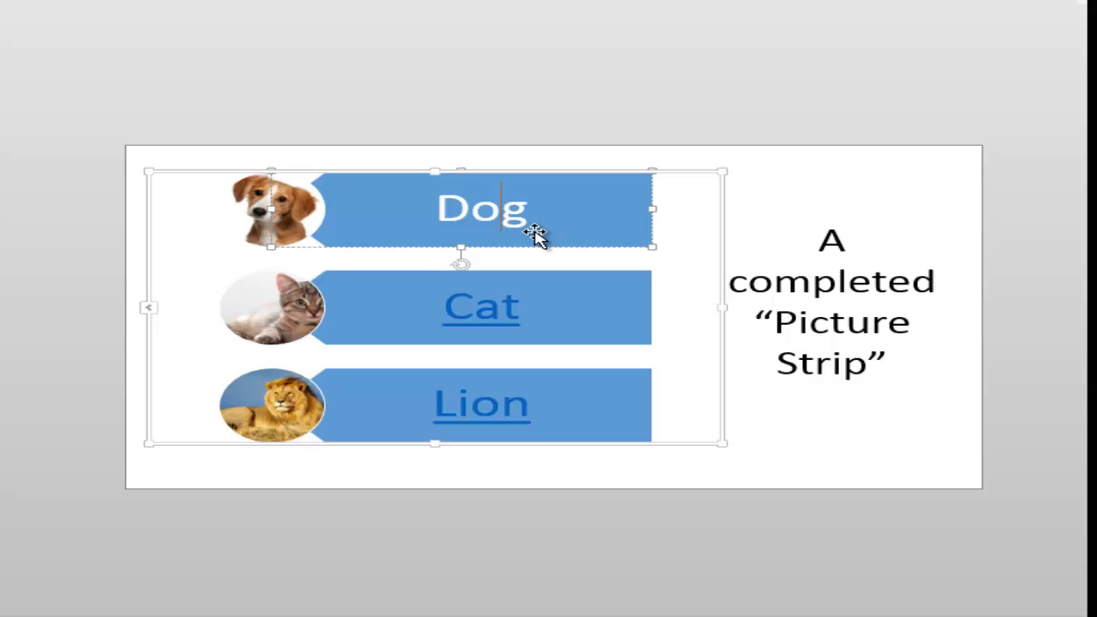
{"action": "left_click", "coordinate": [471, 210]}
- Hyperlink the Dog label to Dogs.docx in the Animals for SmartArt folder
{"action": "right_click", "coordinate": [476, 212]}
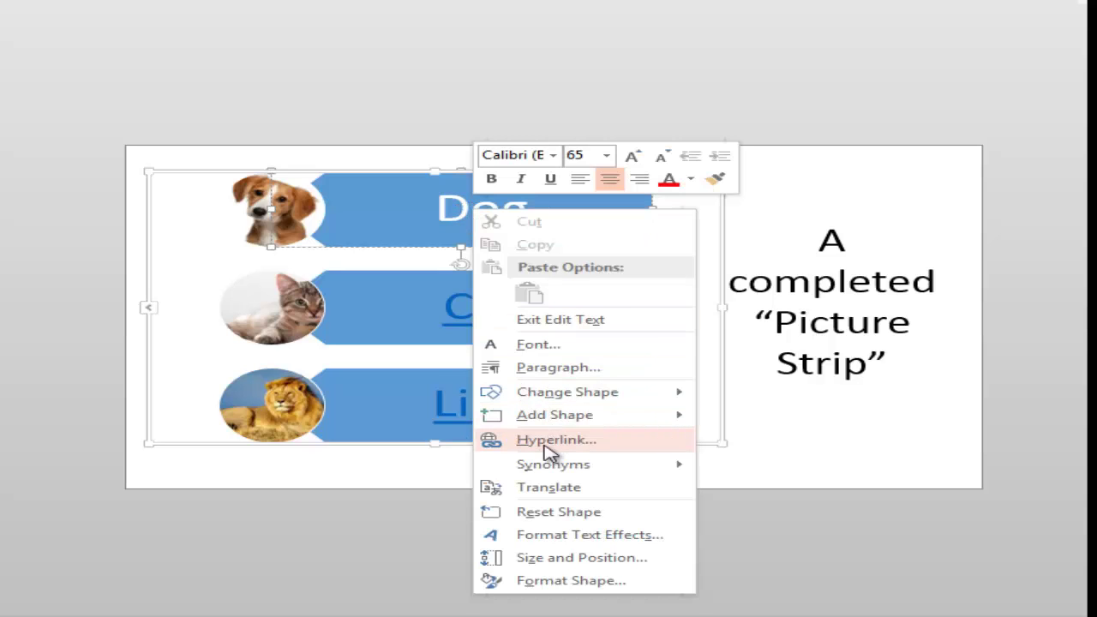
{"action": "left_click", "coordinate": [545, 441]}
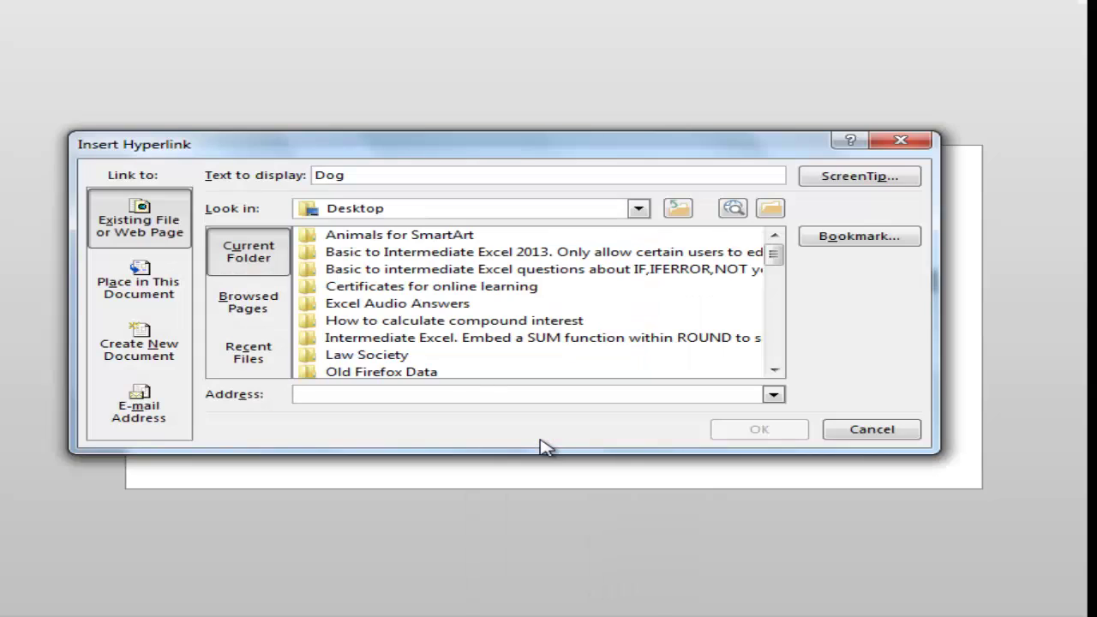
{"action": "double_click", "coordinate": [386, 239]}
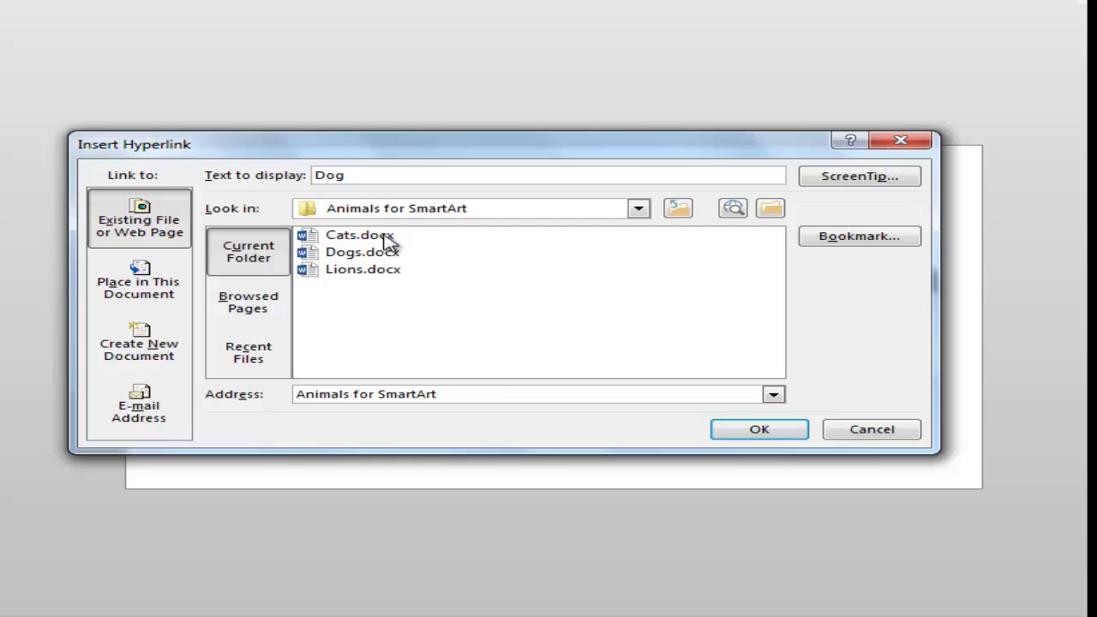
{"action": "left_click", "coordinate": [386, 238]}
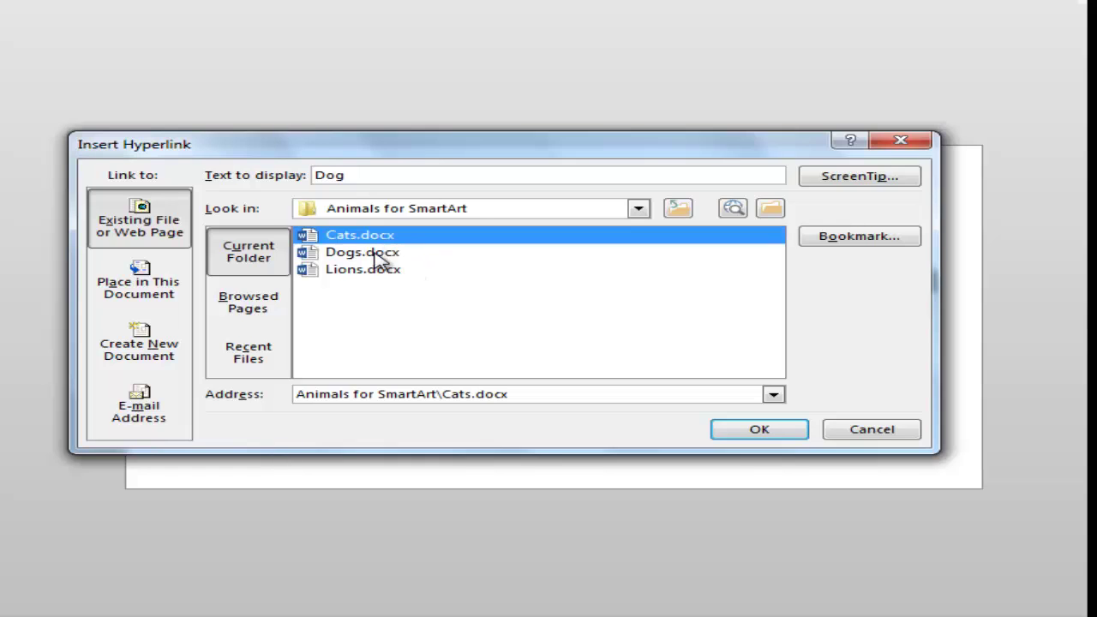
{"action": "double_click", "coordinate": [376, 254]}
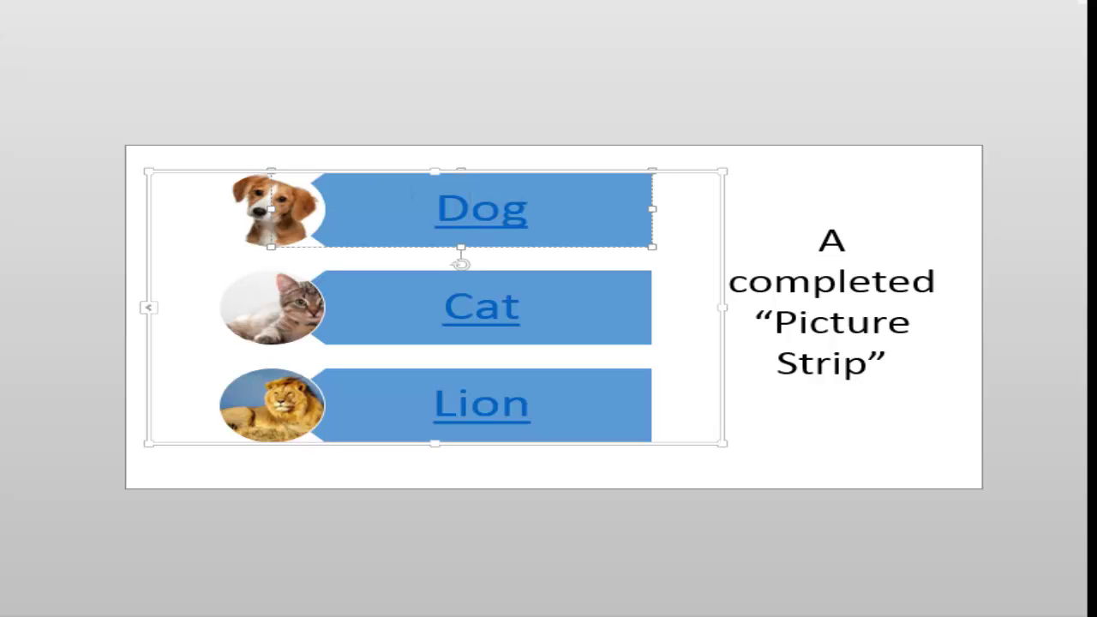
- Open Dogs.docx through the Dog label's hyperlink, then go back to the slide
{"action": "right_click", "coordinate": [487, 212]}
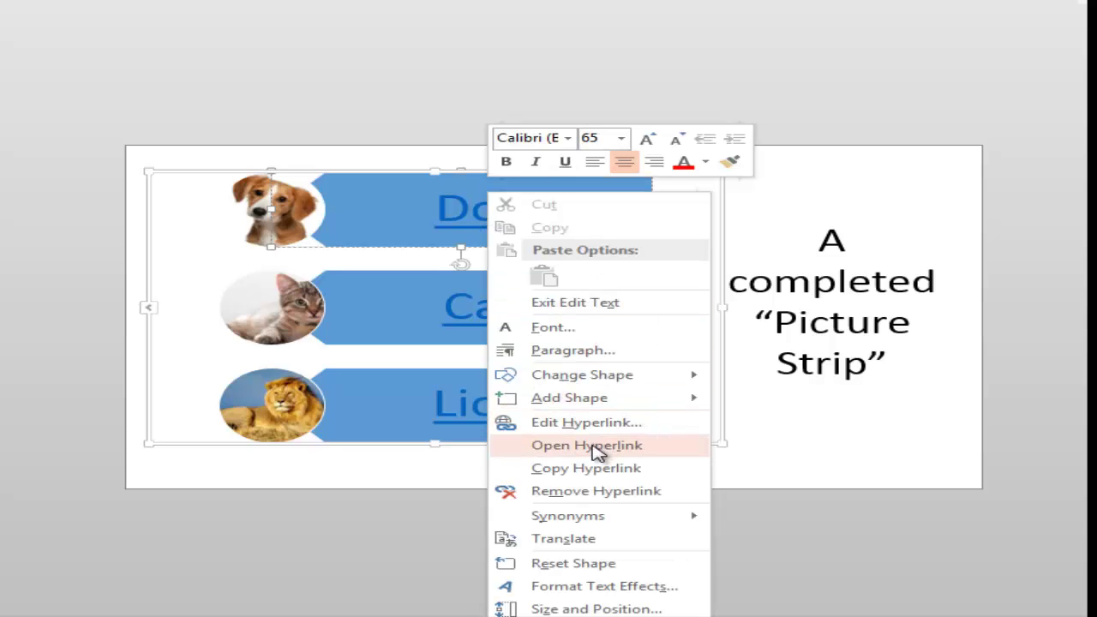
{"action": "left_click", "coordinate": [599, 447]}
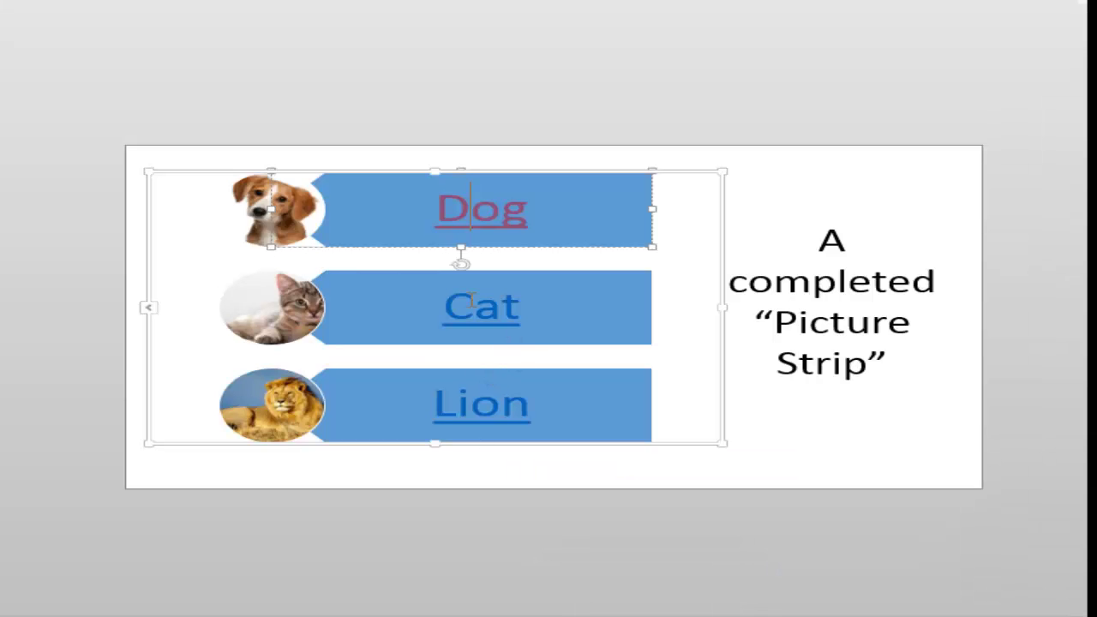
{"action": "left_click", "coordinate": [474, 307]}
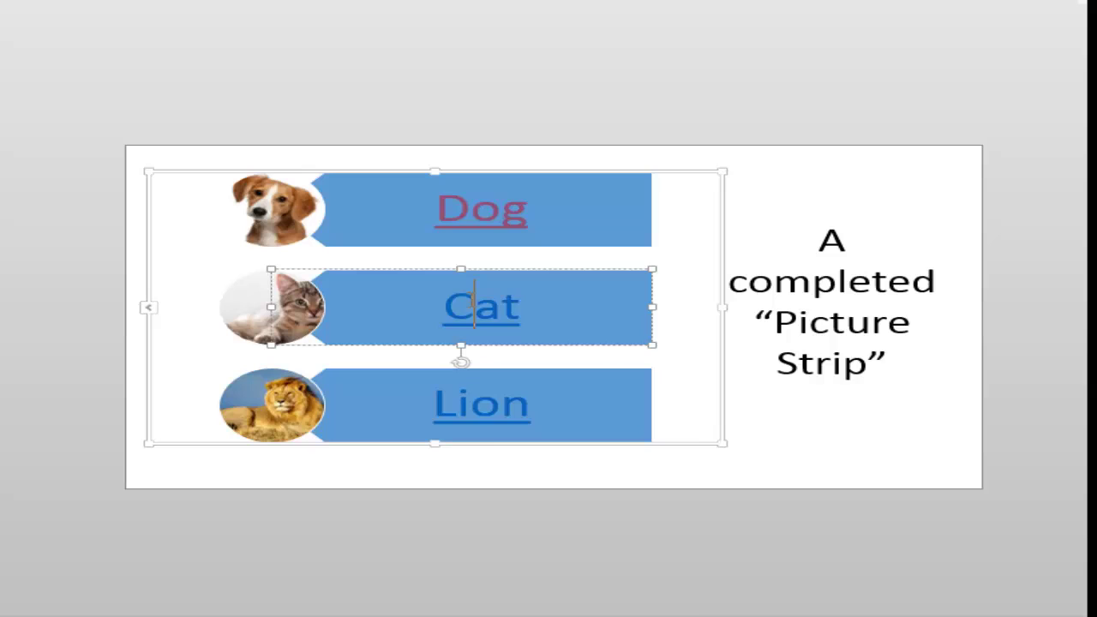
- Follow the Cat and Lion hyperlinks to their Word documents, returning to the presentation each time
{"action": "right_click", "coordinate": [474, 306]}
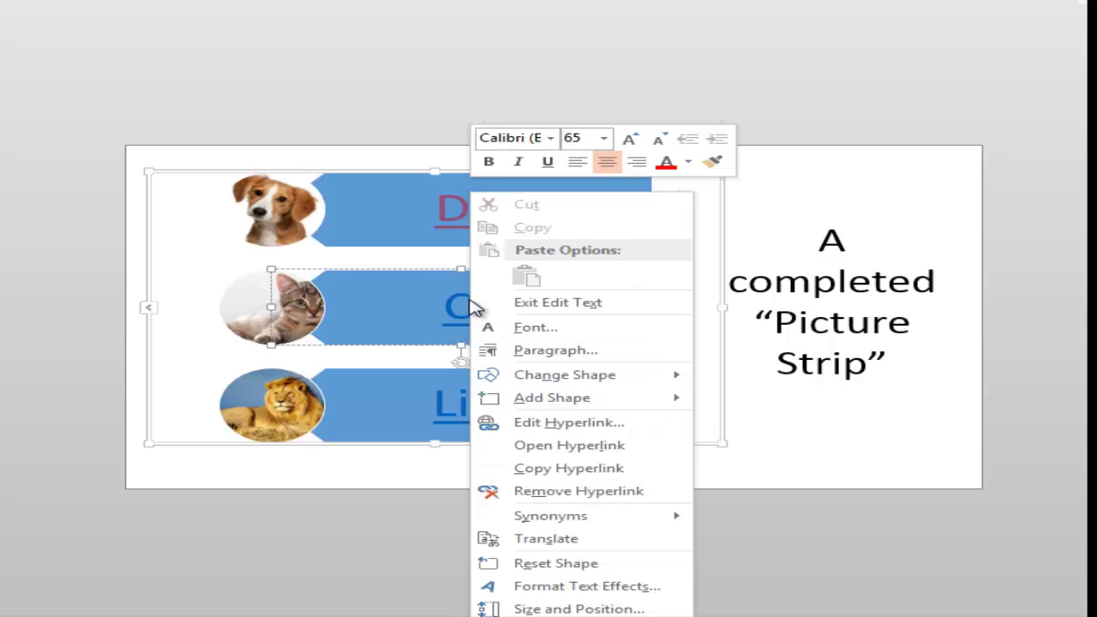
{"action": "left_click", "coordinate": [531, 447]}
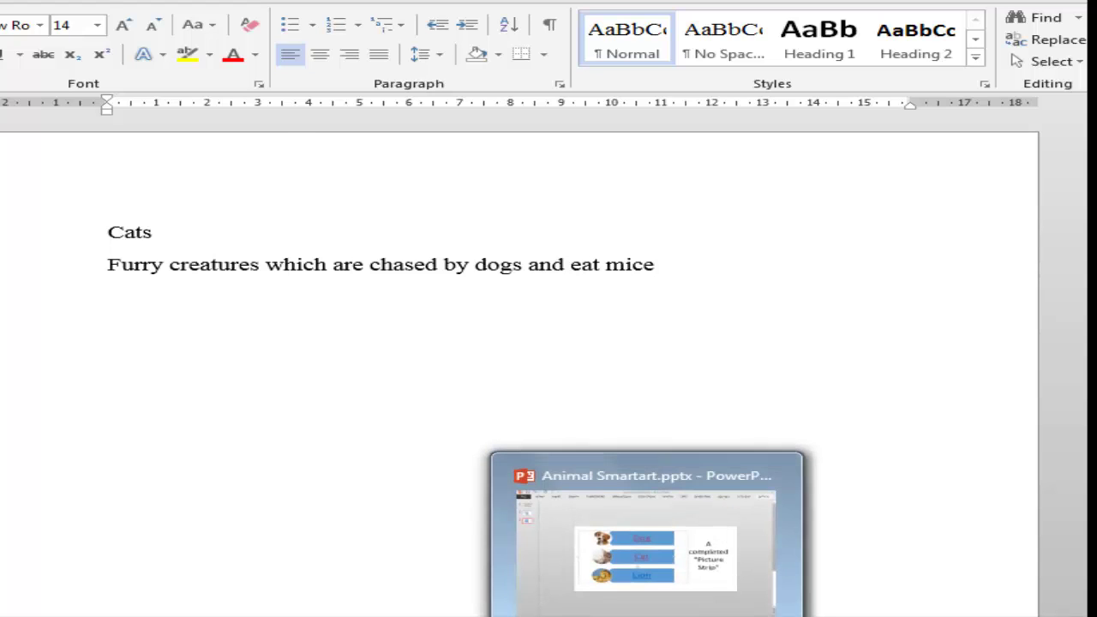
{"action": "left_click", "coordinate": [617, 540]}
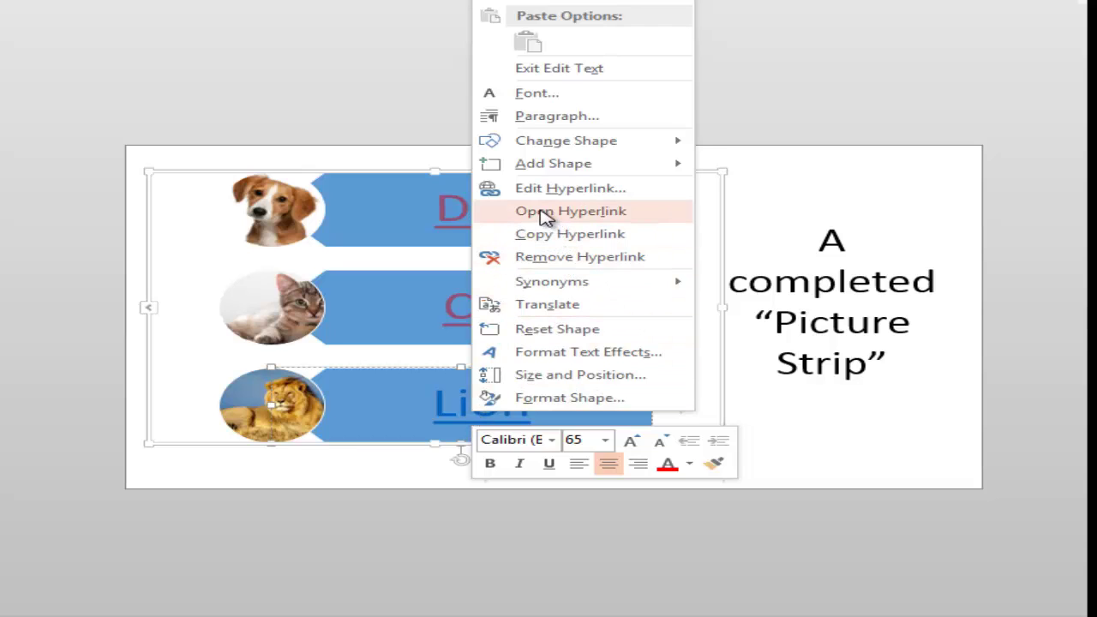
{"action": "left_click", "coordinate": [540, 212]}
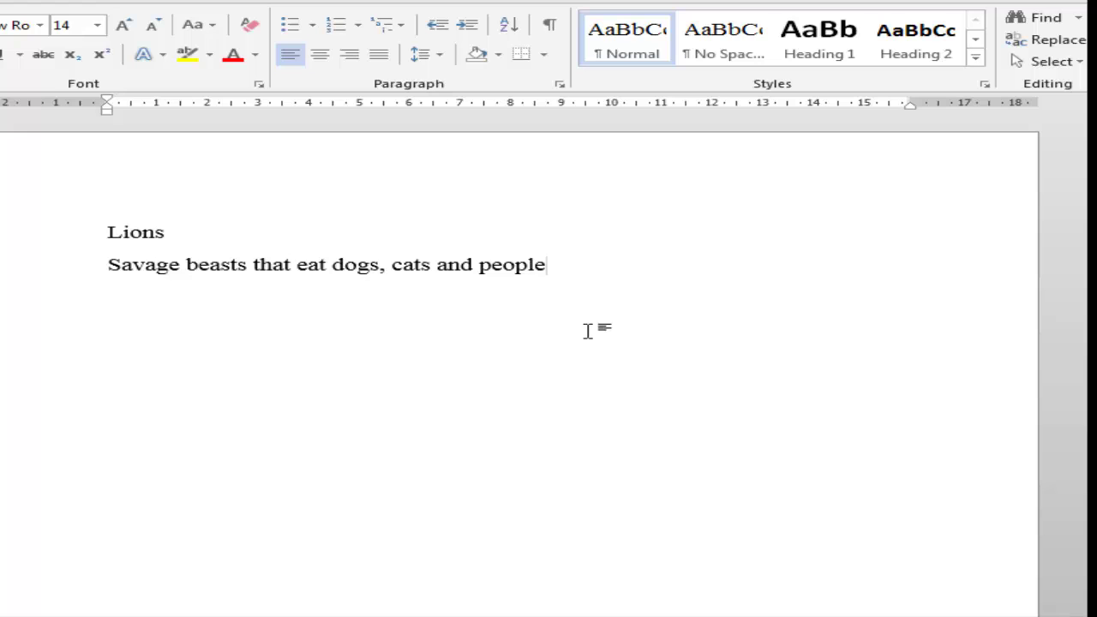
{"action": "left_click", "coordinate": [649, 548]}
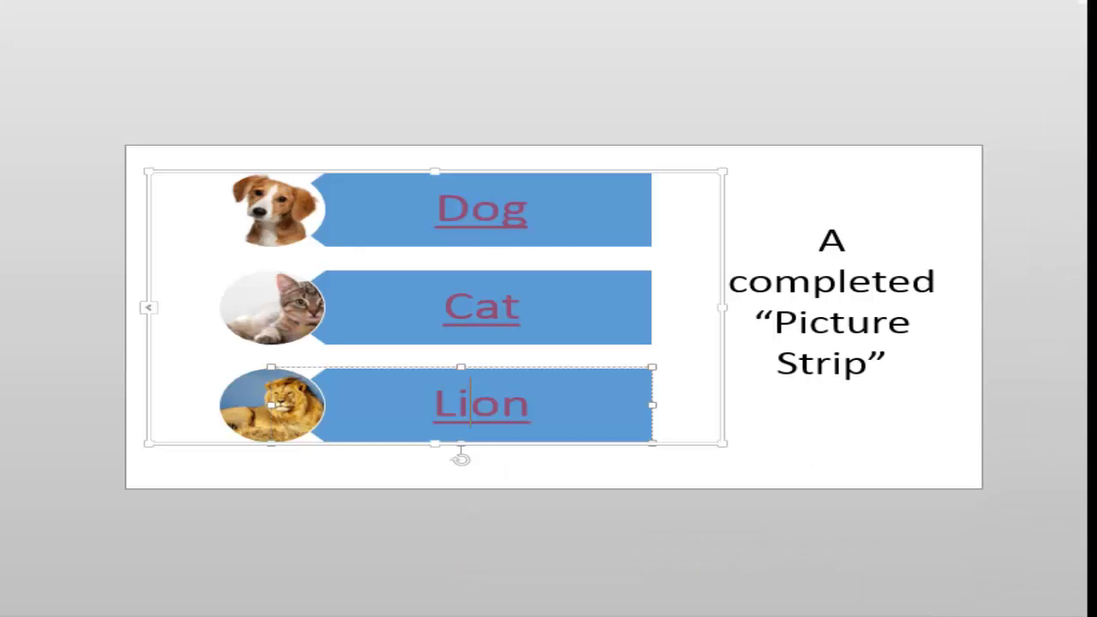